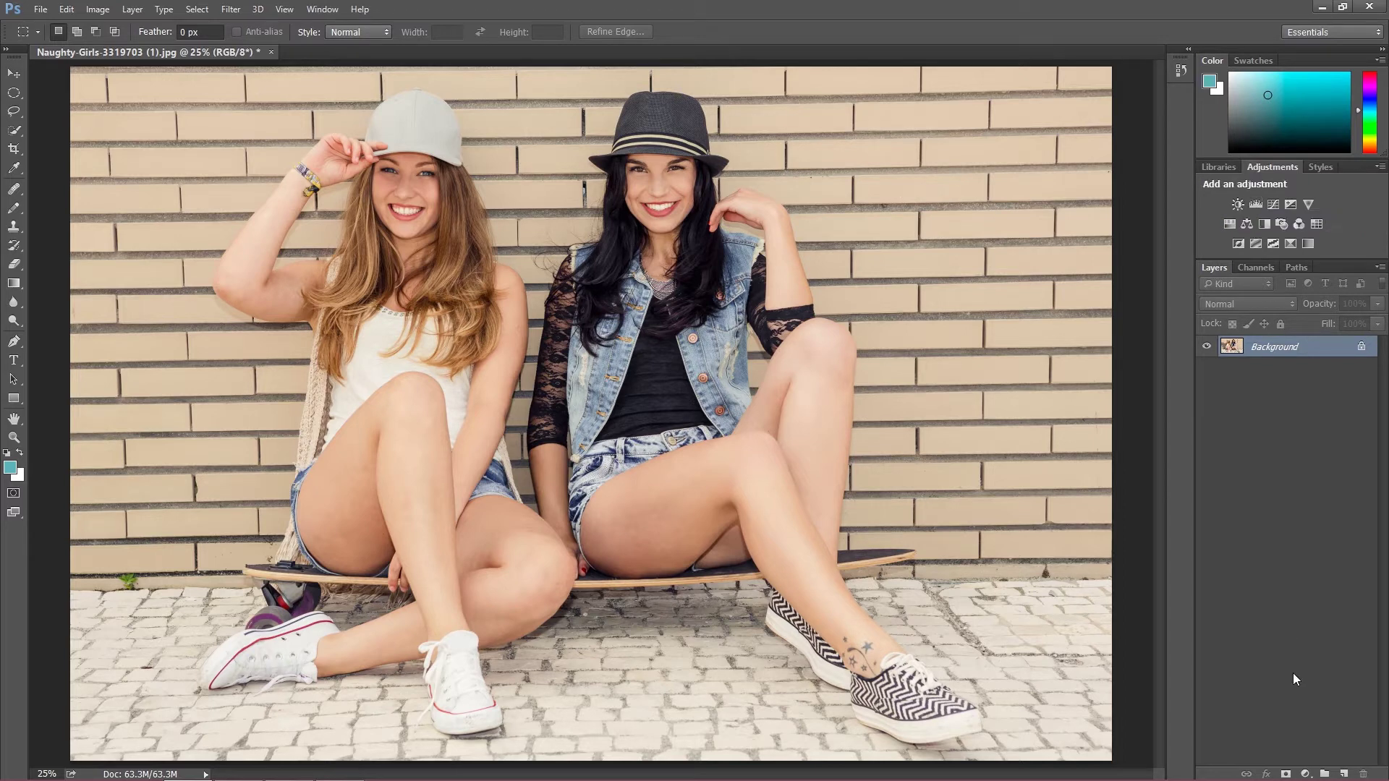
# Add a Levels adjustment layer above the Background layer.
pyautogui.click(1304, 775)
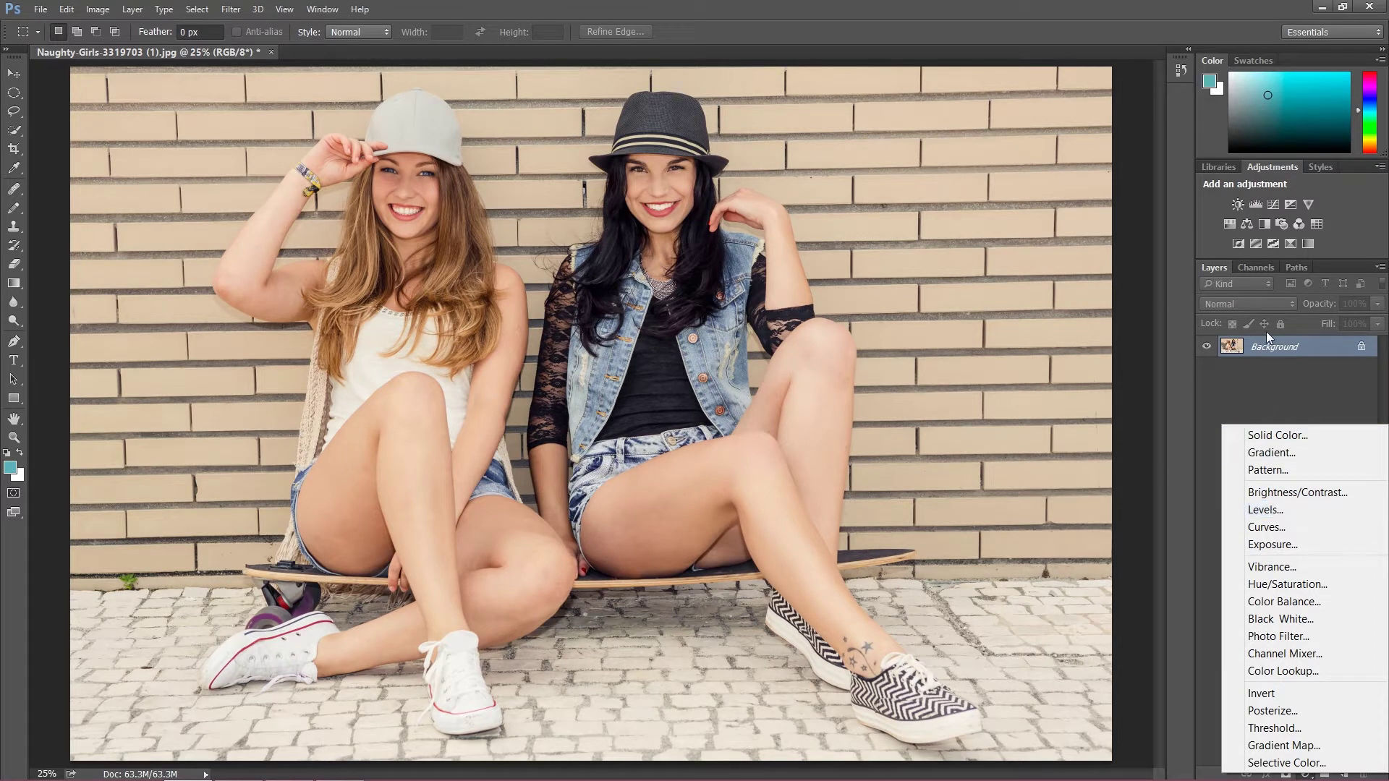
pyautogui.click(1256, 204)
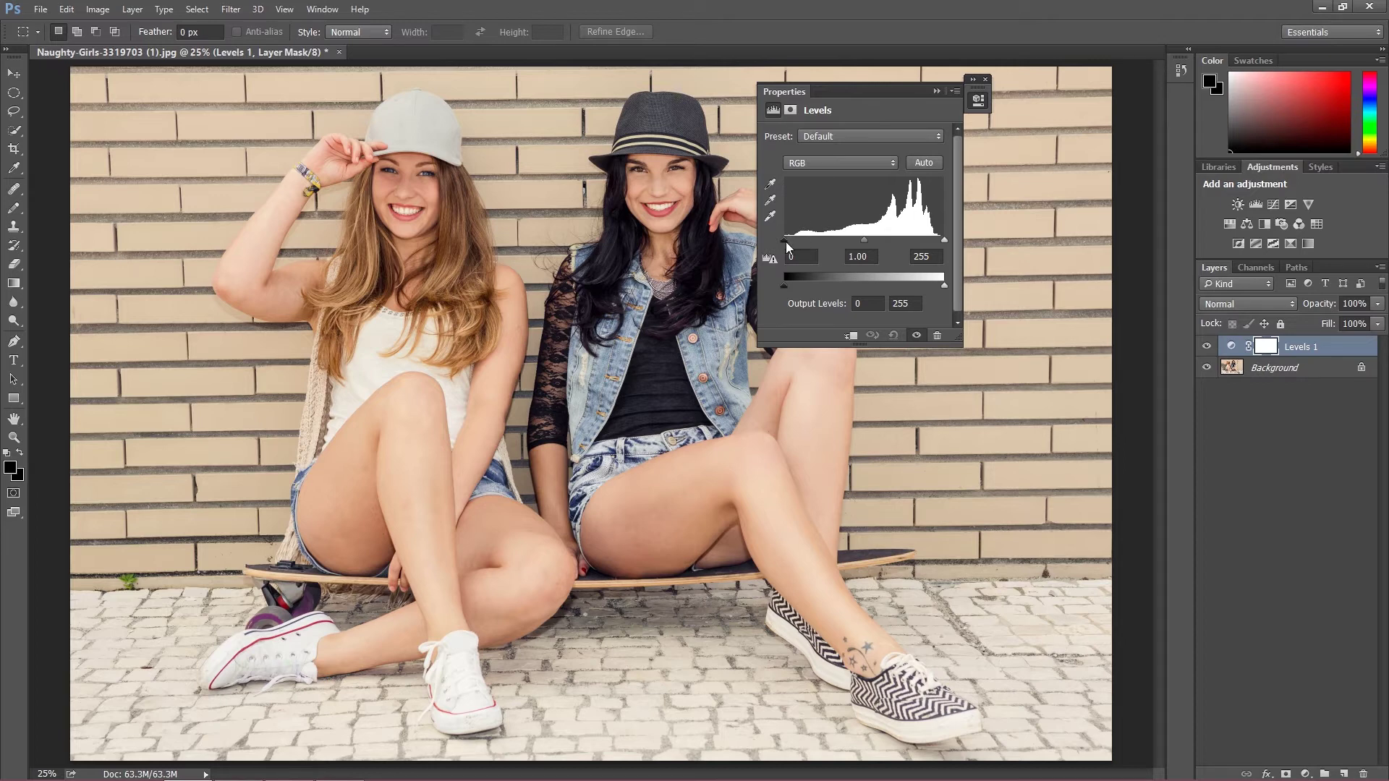
# Set the Levels black input to 62 and white input to 234, toggling the layer to compare.
pyautogui.moveTo(787, 242); pyautogui.dragTo(787, 243)
pyautogui.moveTo(788, 240); pyautogui.dragTo(823, 240)
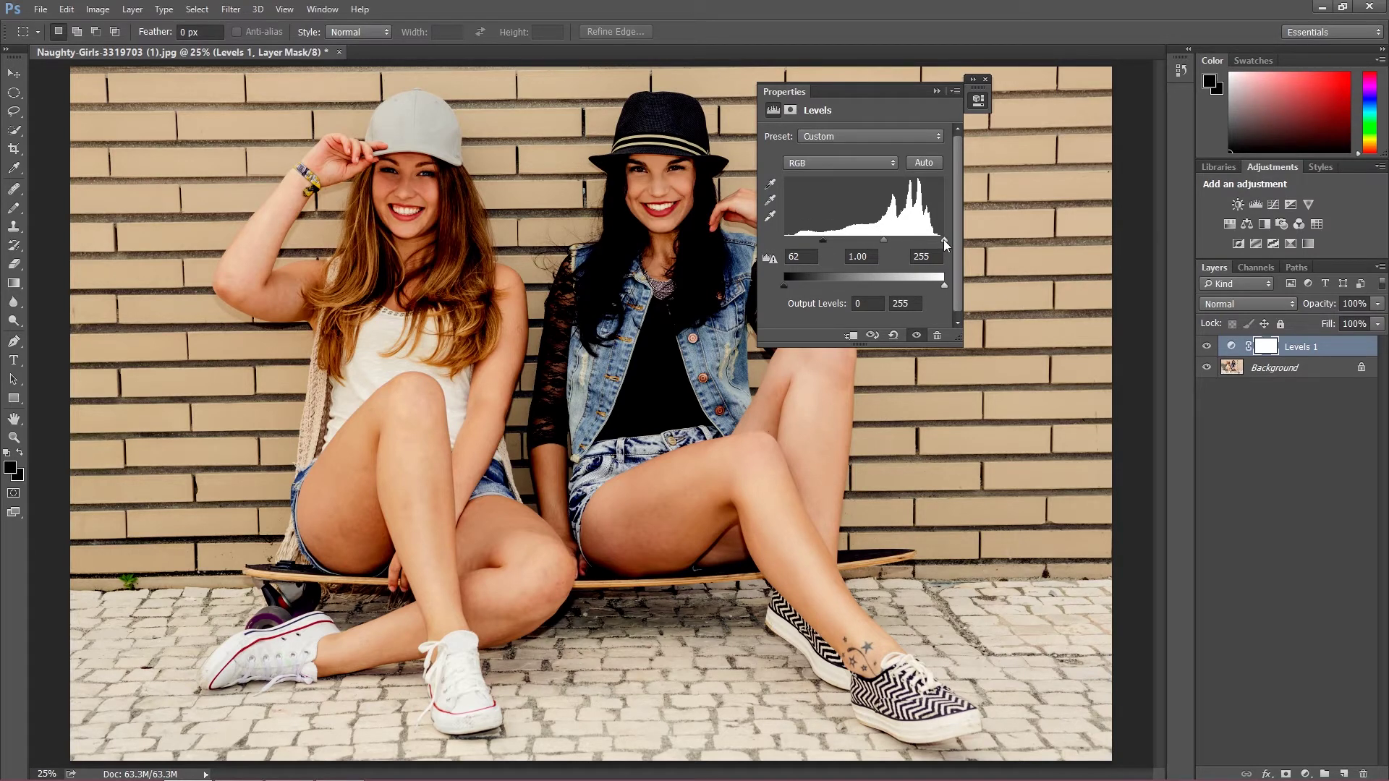
pyautogui.moveTo(945, 245); pyautogui.dragTo(933, 247)
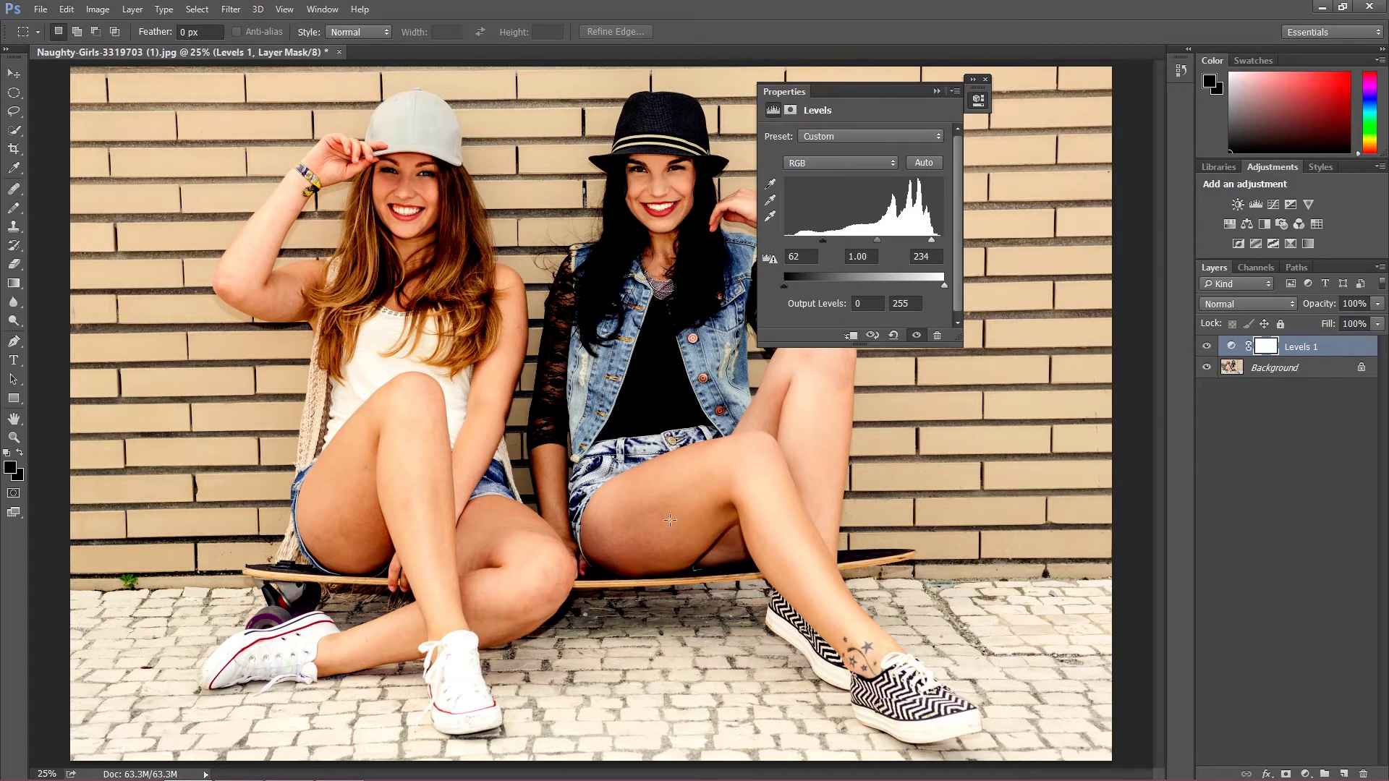
pyautogui.click(1206, 346)
pyautogui.click(1206, 347)
pyautogui.click(1206, 347)
pyautogui.click(1206, 346)
# Settle the Levels midtone at 0.83, with black input 41 and white input 239.
pyautogui.moveTo(876, 241); pyautogui.dragTo(850, 250)
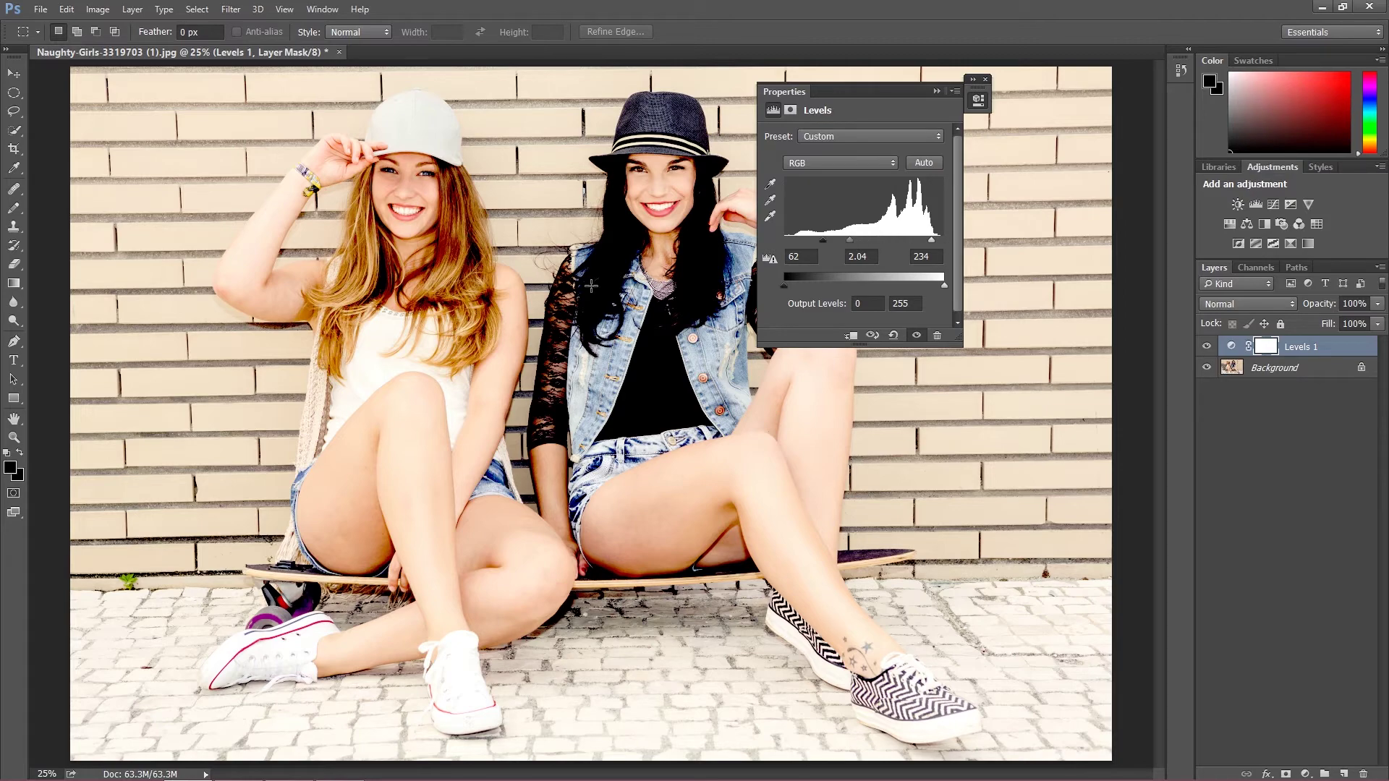
pyautogui.moveTo(850, 241); pyautogui.dragTo(893, 237)
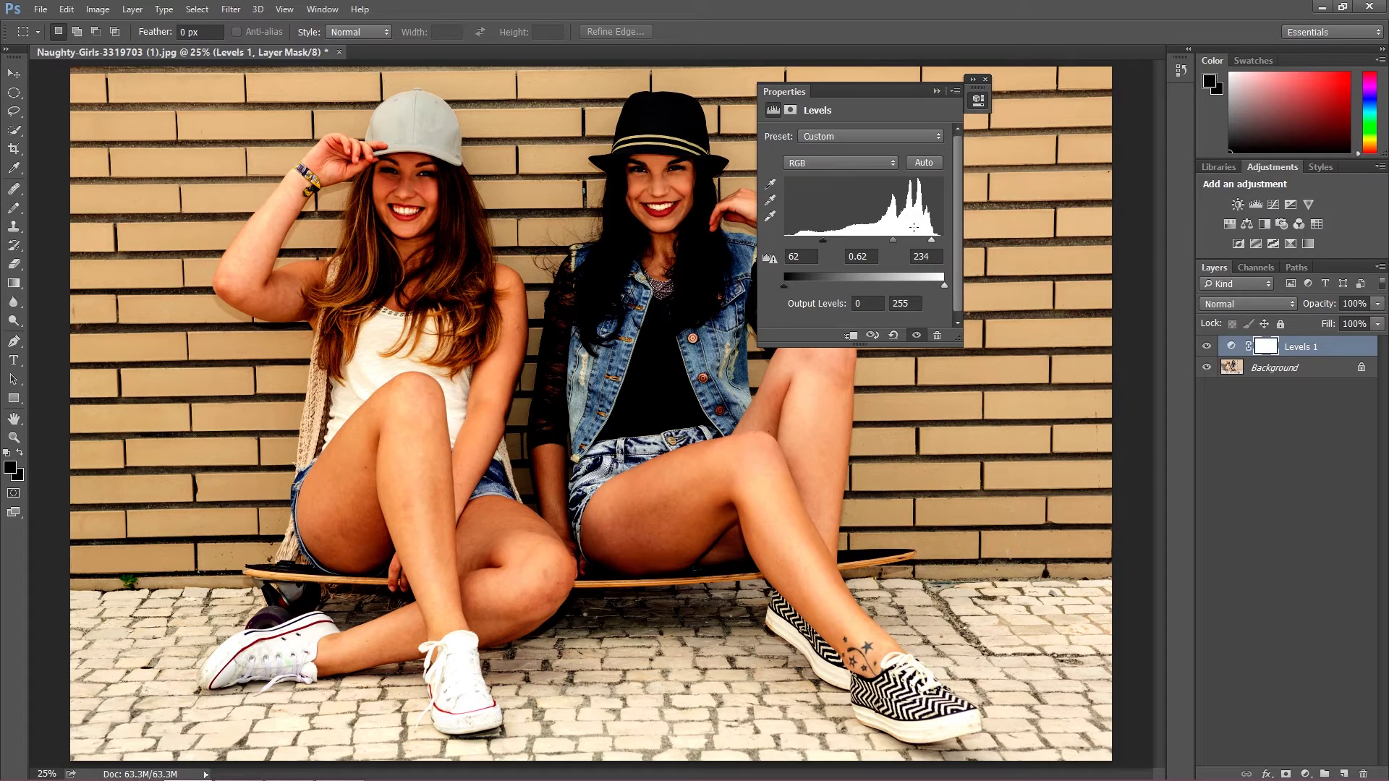
pyautogui.moveTo(894, 244); pyautogui.dragTo(802, 241)
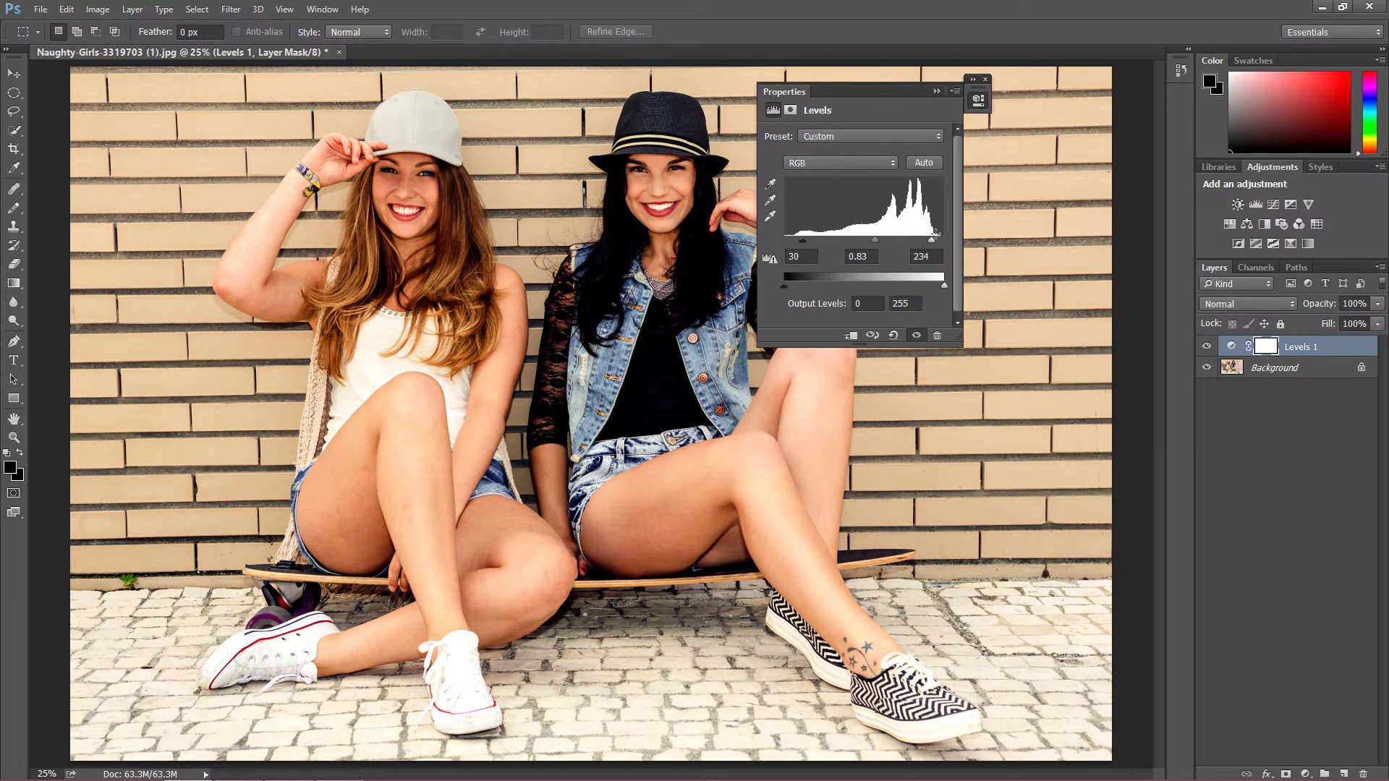
pyautogui.moveTo(933, 242); pyautogui.dragTo(934, 242)
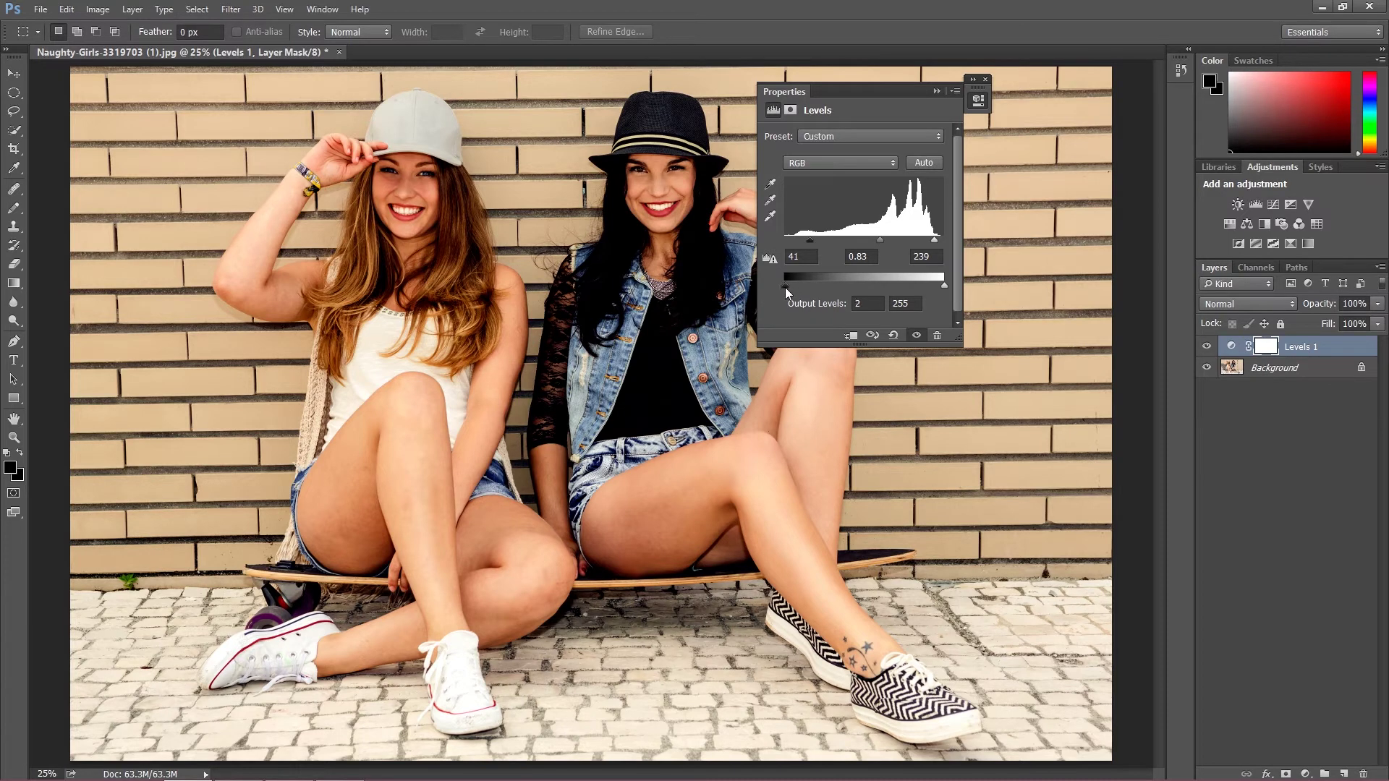
# Narrow the Levels output range to 24–232, toggling Levels 1 visibility to compare.
pyautogui.moveTo(786, 286); pyautogui.dragTo(804, 289)
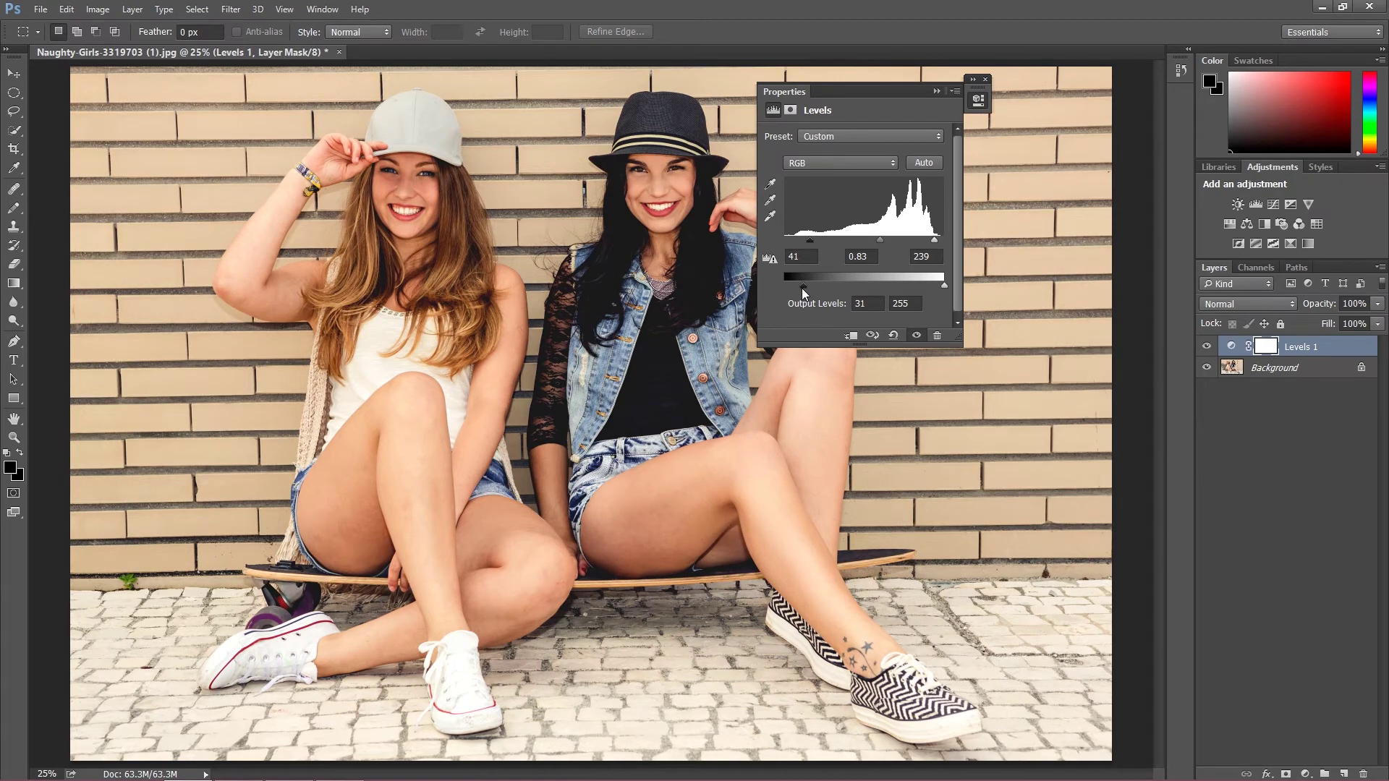
pyautogui.moveTo(803, 289)
pyautogui.mouseDown()
pyautogui.moveTo(819, 289)
pyautogui.moveTo(778, 289)
pyautogui.moveTo(799, 288)
pyautogui.mouseUp()
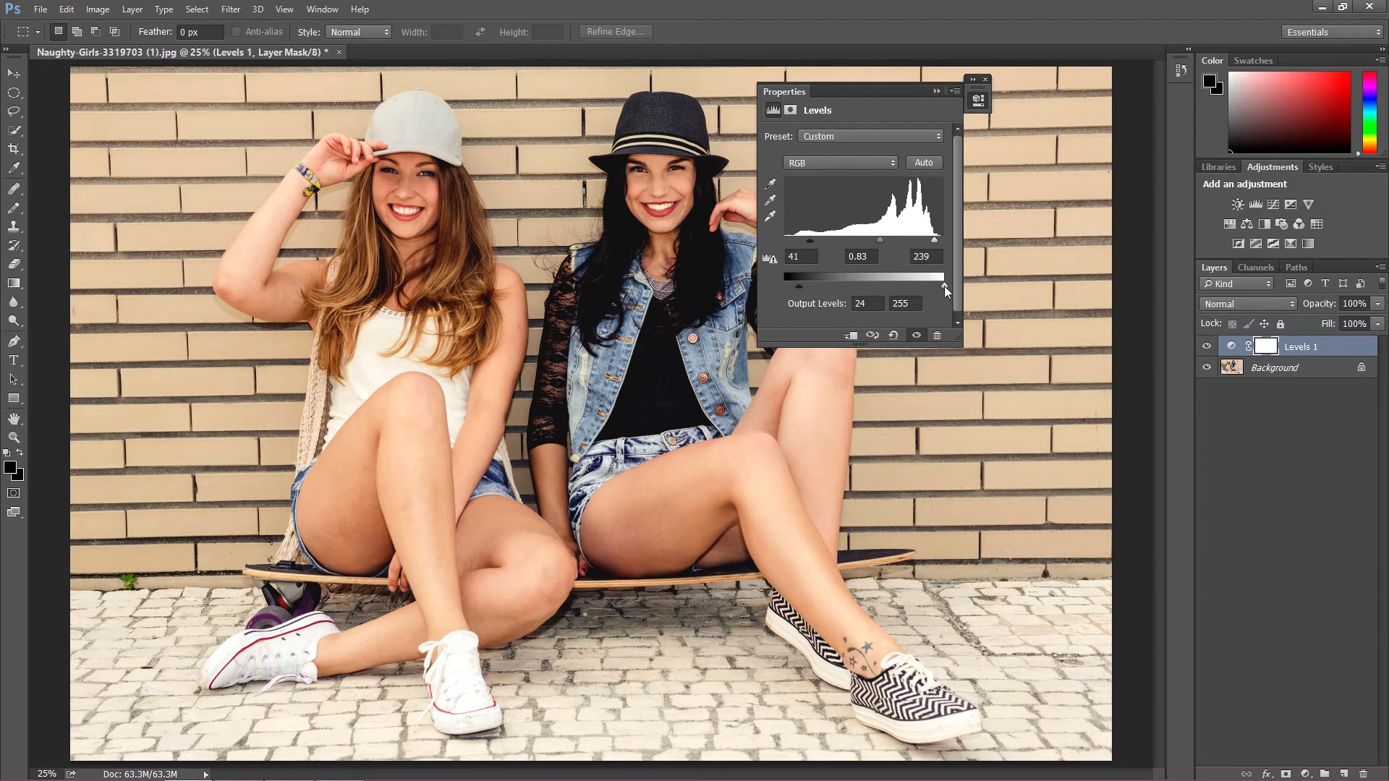
pyautogui.moveTo(939, 287); pyautogui.dragTo(931, 285)
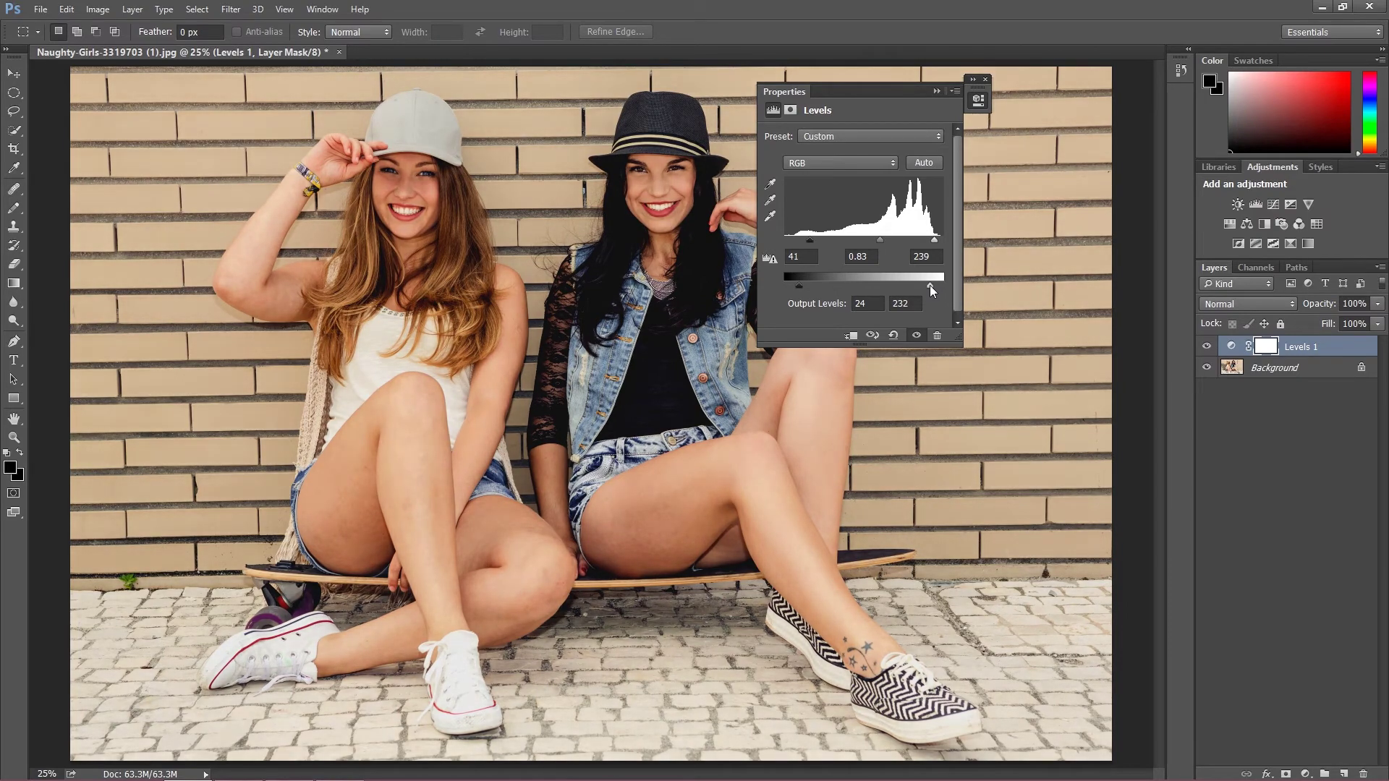
pyautogui.click(1206, 348)
pyautogui.click(1206, 348)
pyautogui.click(1205, 348)
pyautogui.click(1206, 349)
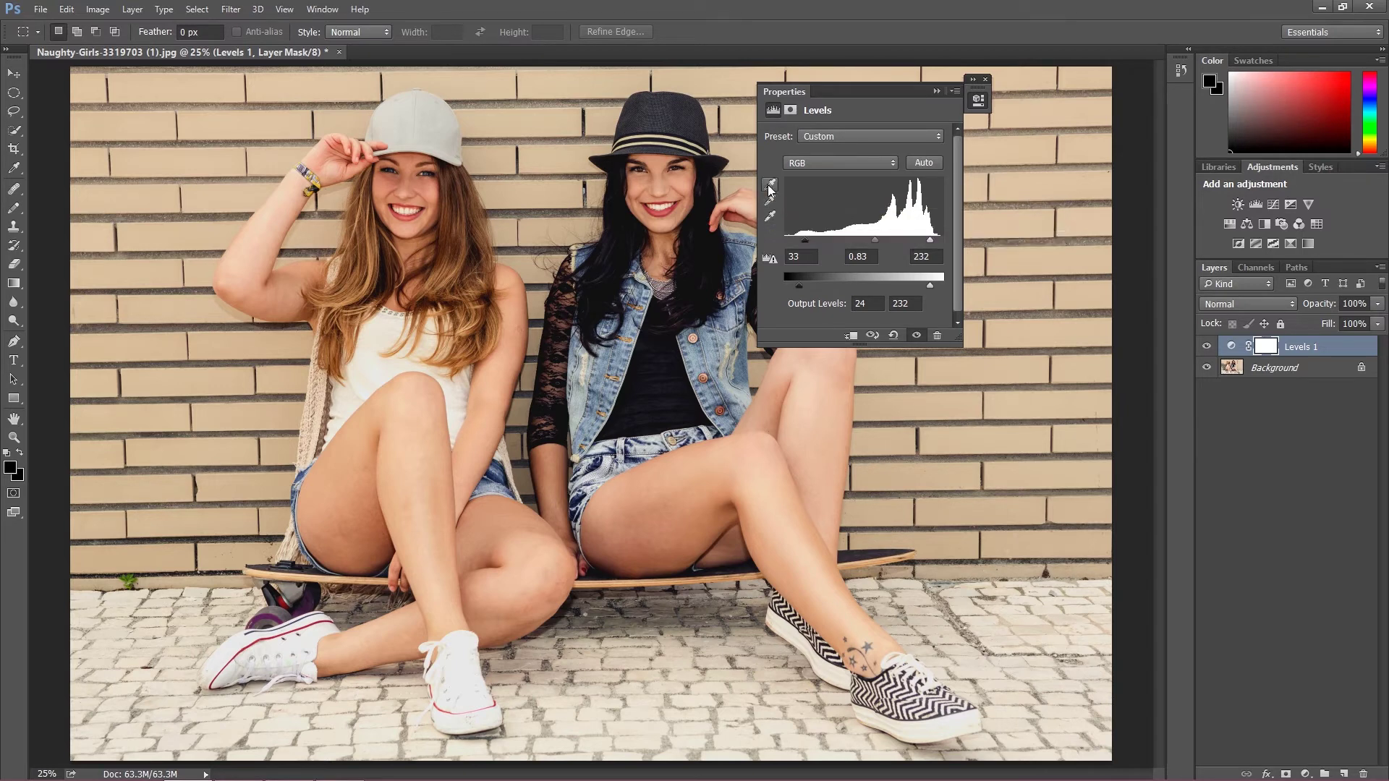
# Set the white point by sampling the left woman's white cap with the white-point eyedropper.
pyautogui.click(770, 216)
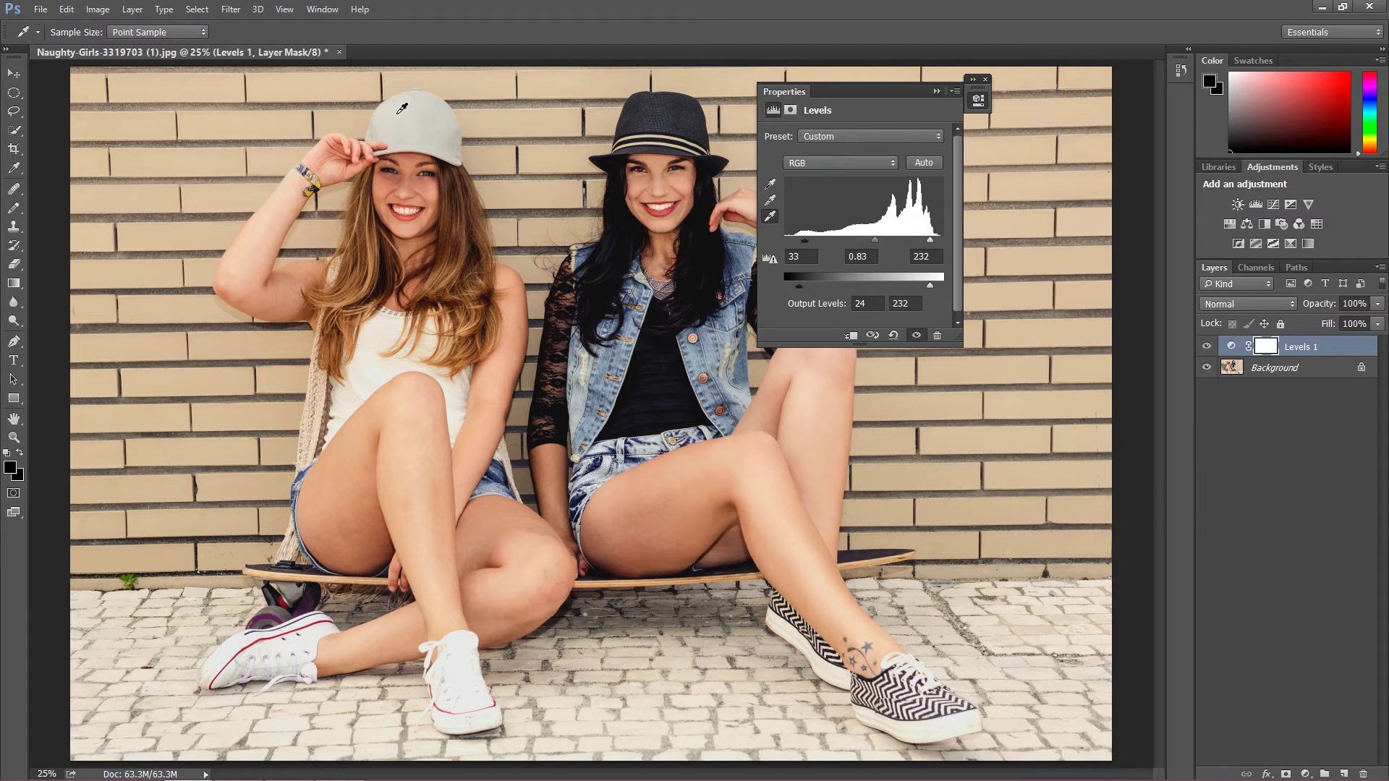
pyautogui.click(403, 108)
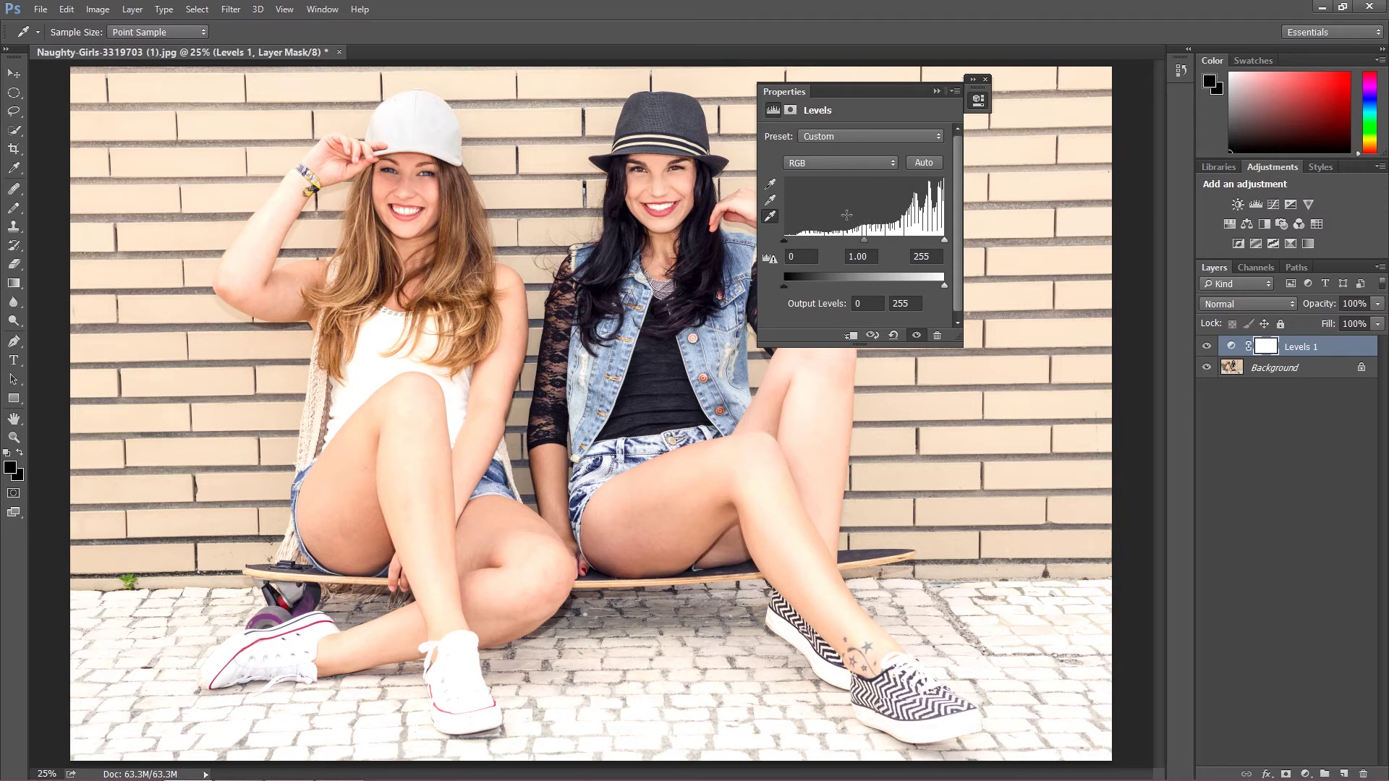
pyautogui.click(768, 185)
# Zoom in and sample the black lace sleeve as the black point, then zoom back out.
pyautogui.hotkey('ctrl', '+')
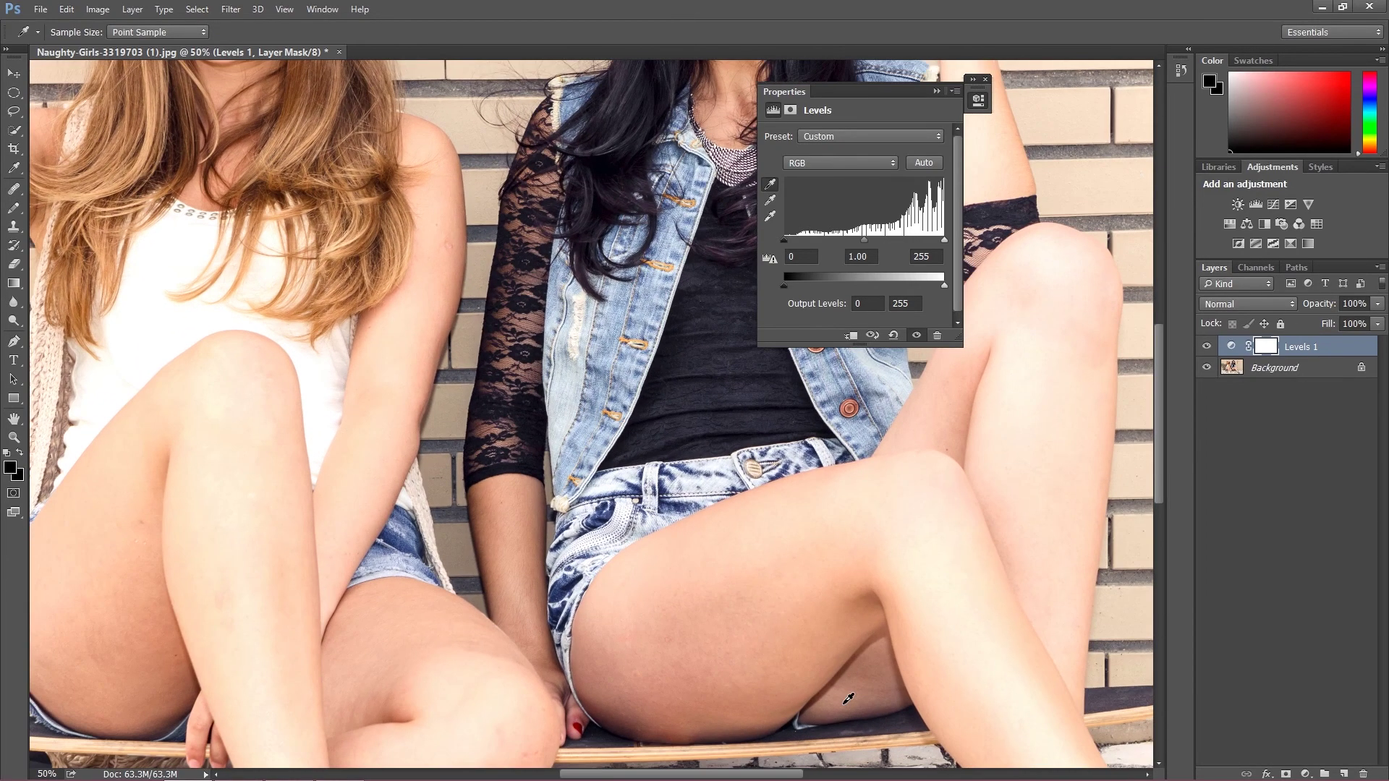
pyautogui.scroll(-3, 819, 577)
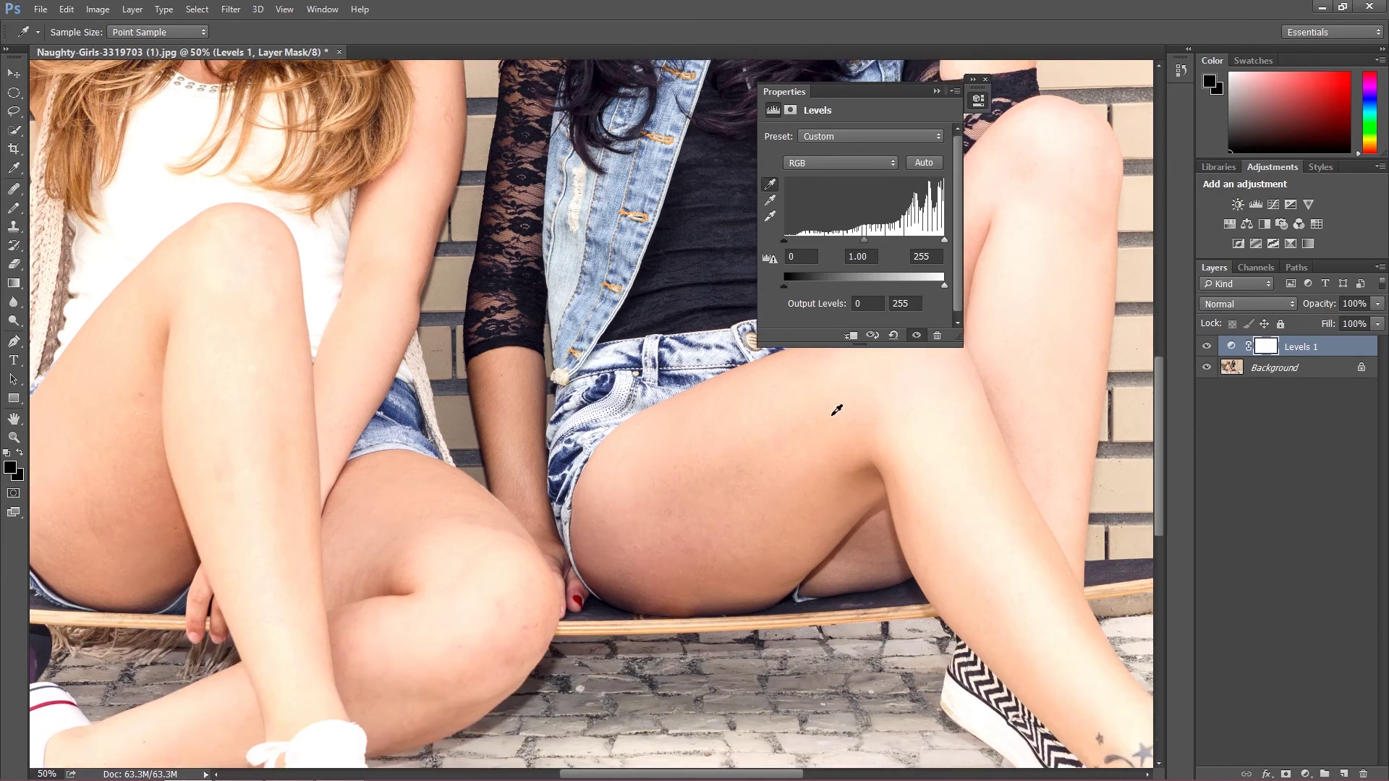
pyautogui.click(534, 285)
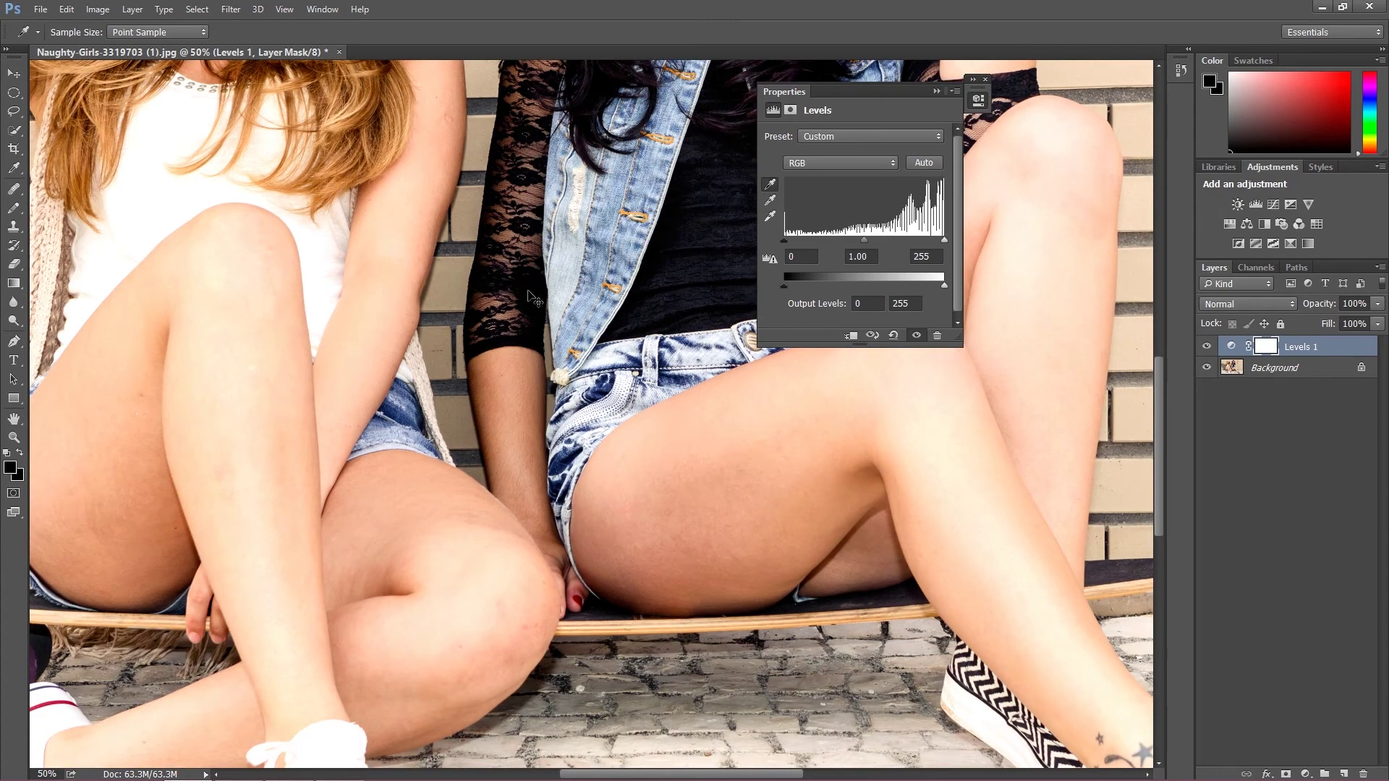
pyautogui.hotkey('ctrl', '-')
pyautogui.hotkey('ctrl', '-')
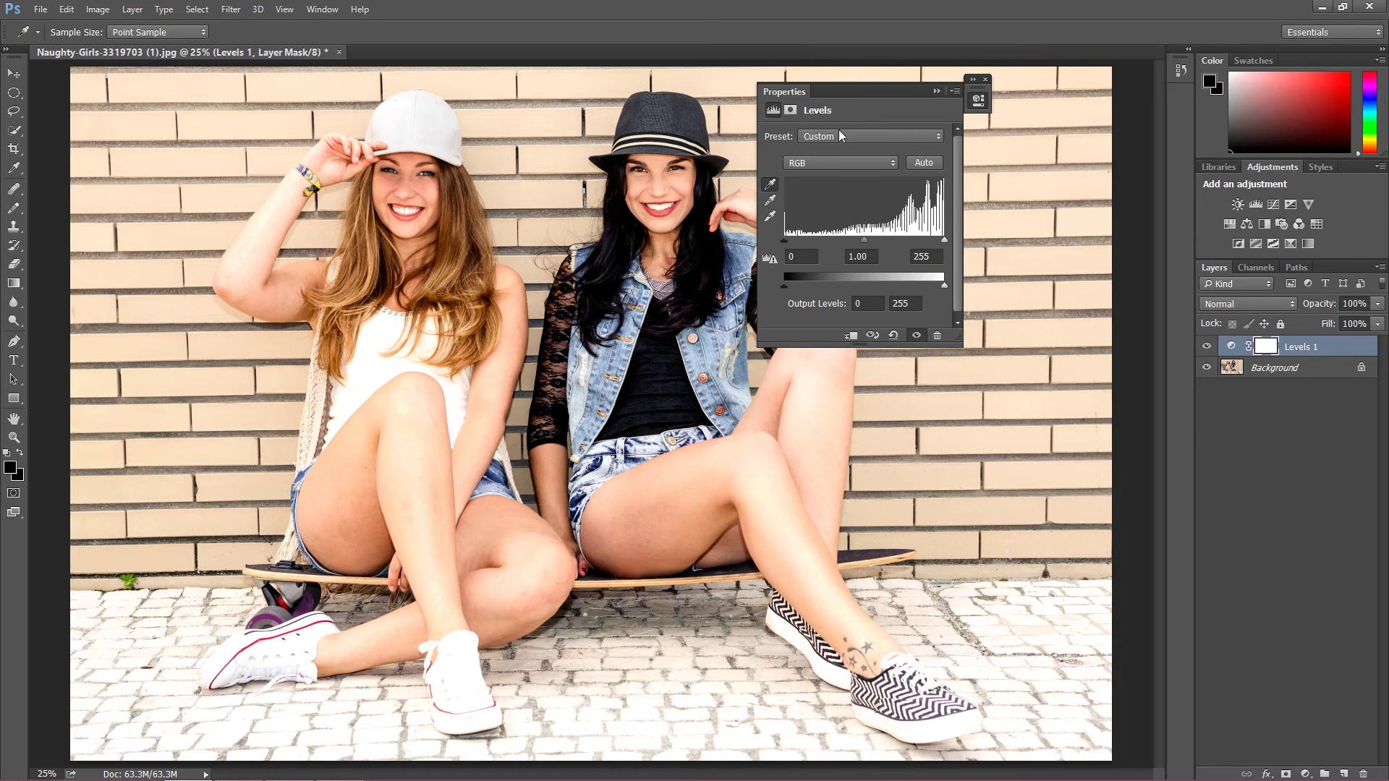
# Switch Levels to the Red channel and set its inputs to 63 and 175.
pyautogui.click(846, 167)
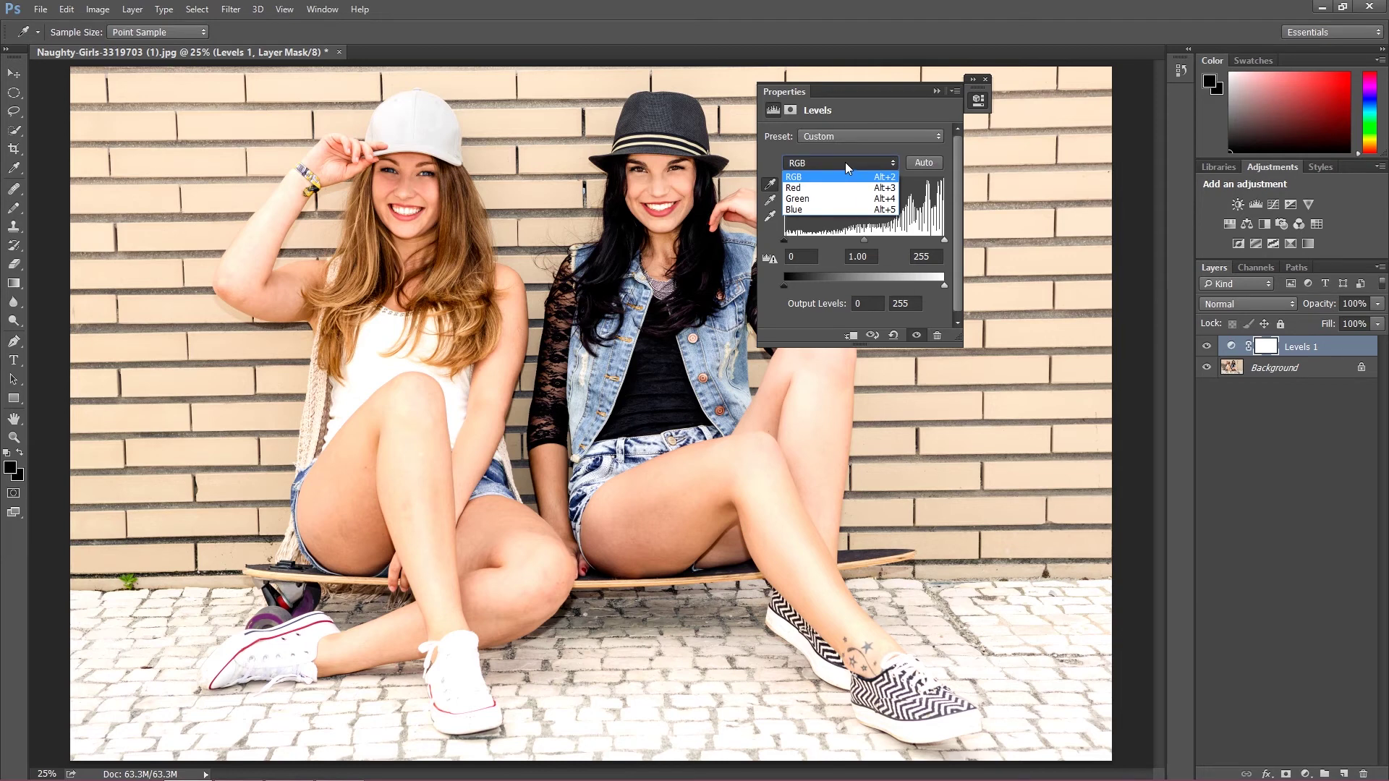
pyautogui.click(818, 190)
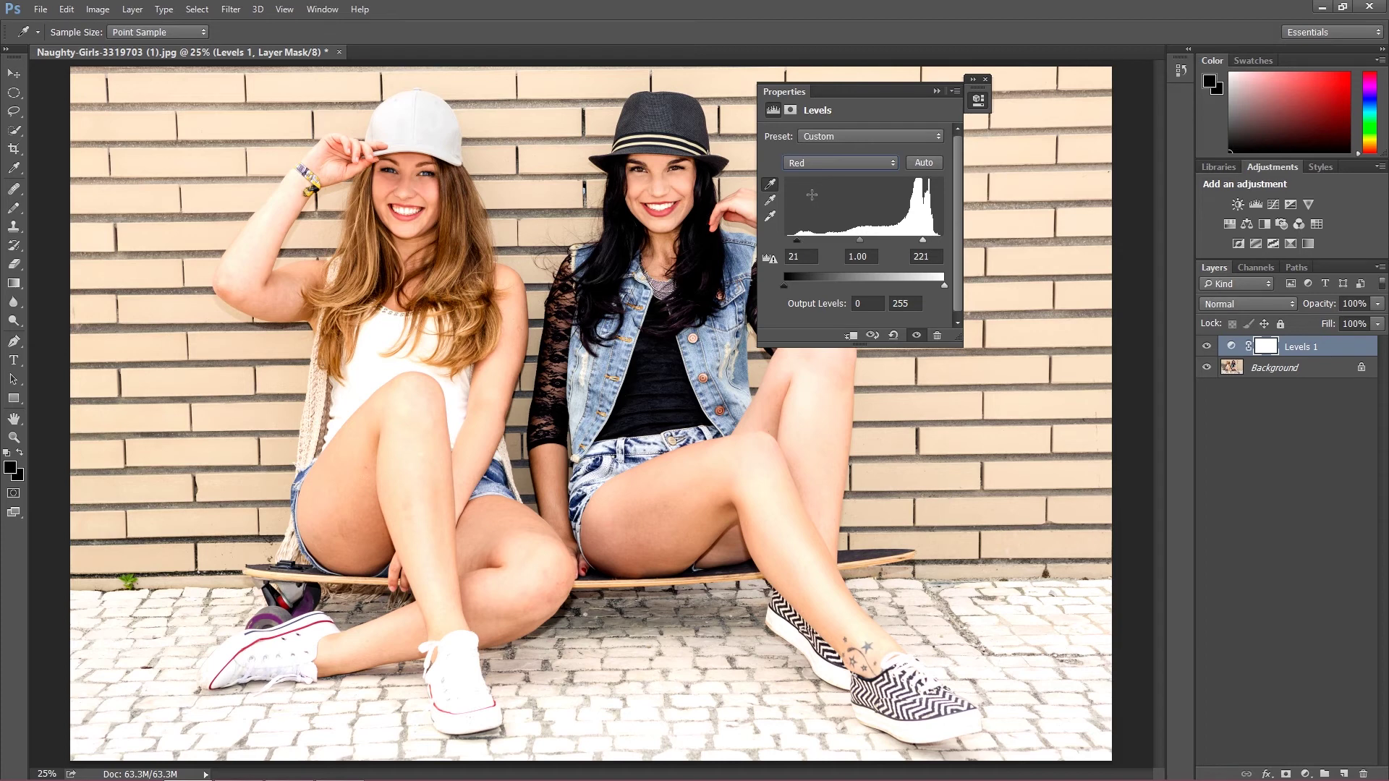
pyautogui.click(838, 159)
pyautogui.click(854, 174)
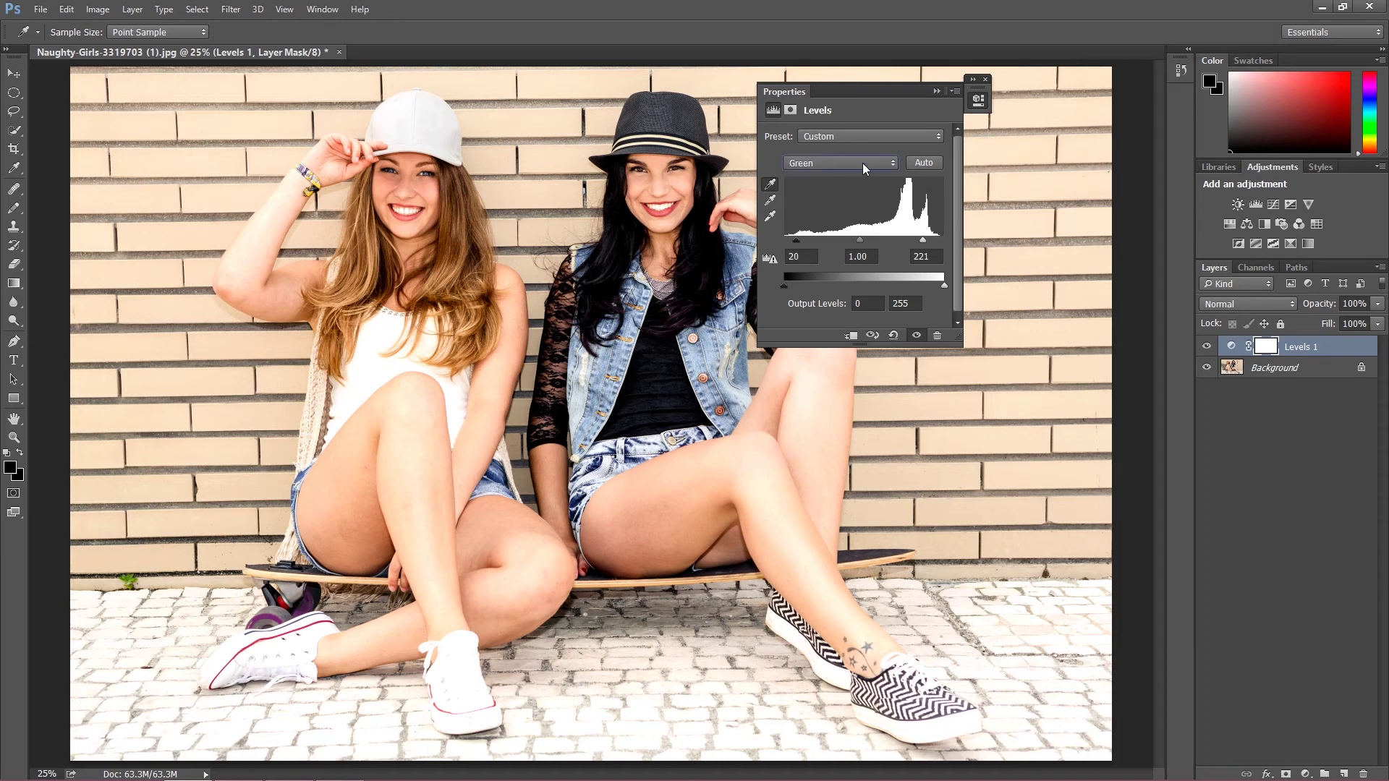
pyautogui.click(816, 164)
pyautogui.click(818, 190)
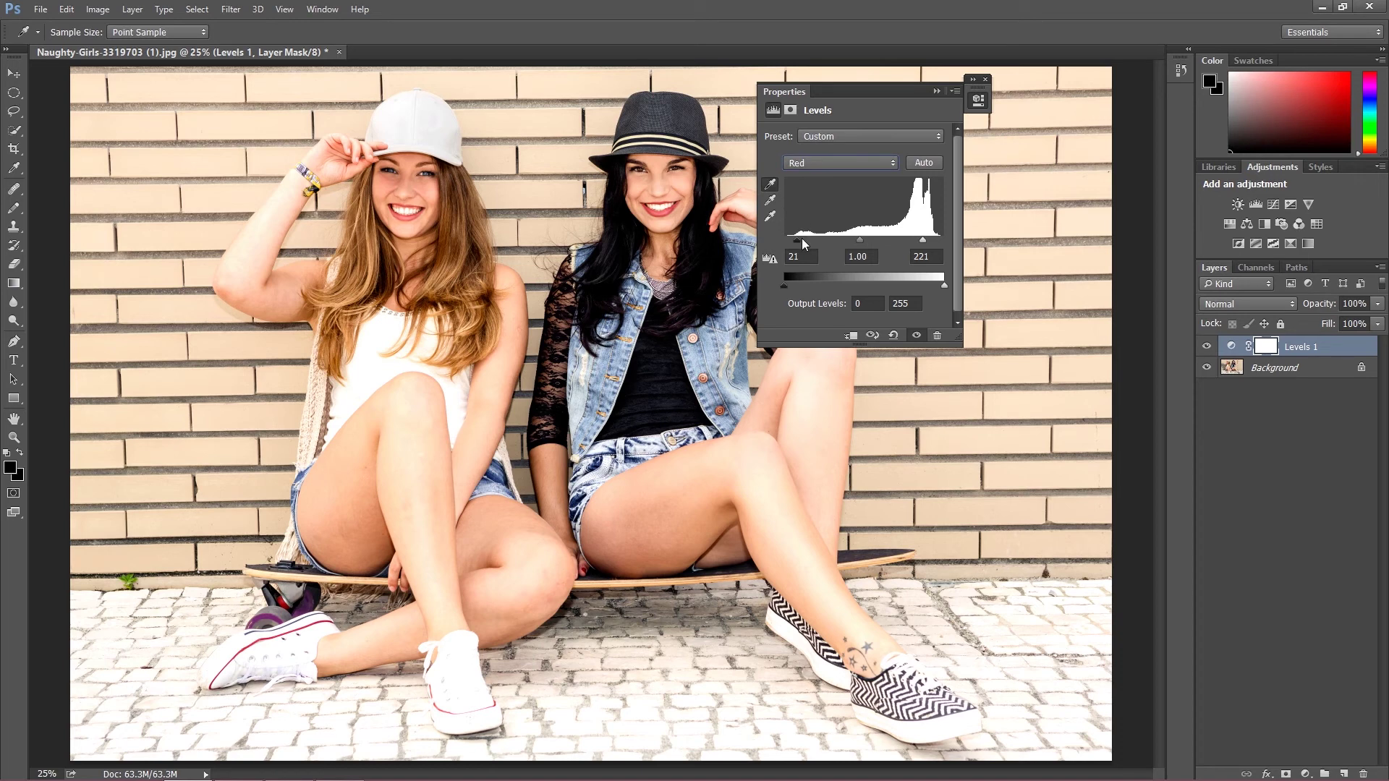
pyautogui.moveTo(803, 240); pyautogui.dragTo(817, 246)
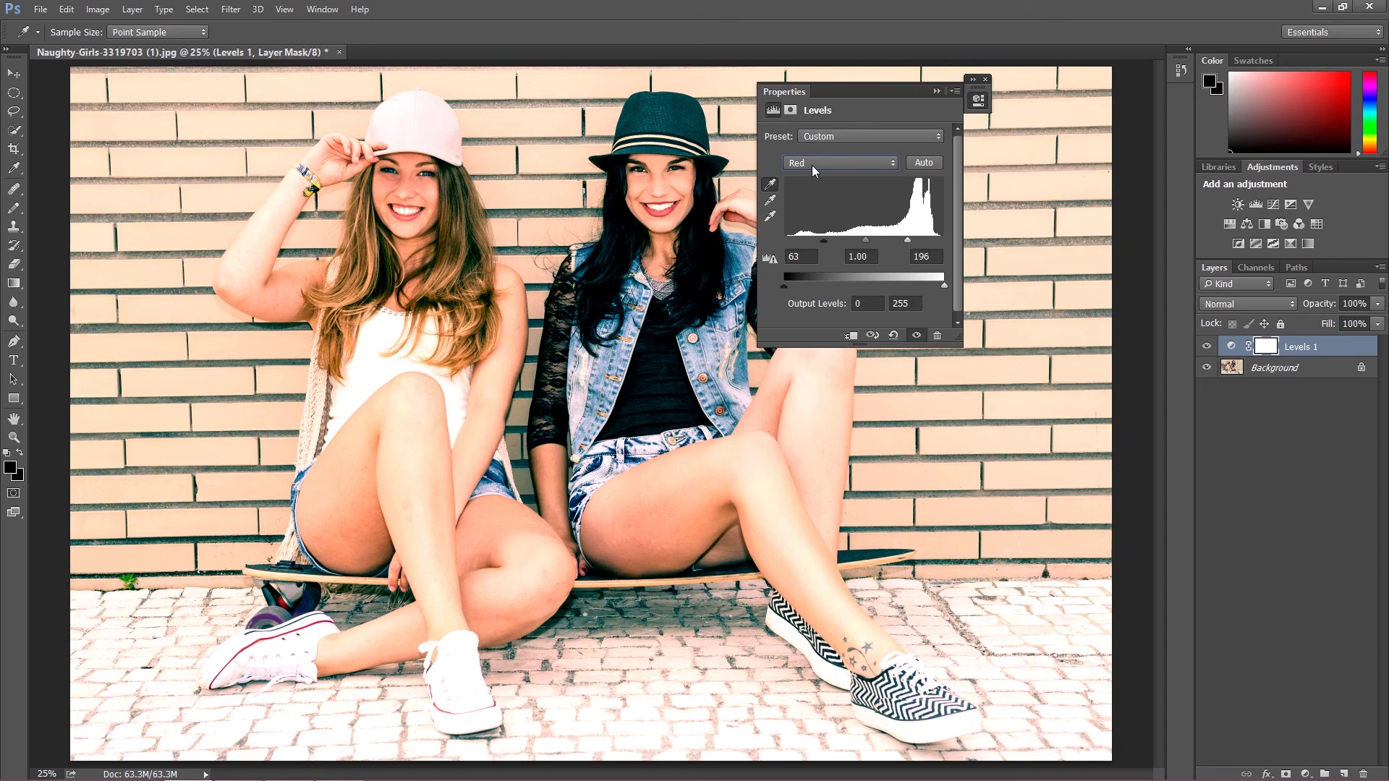
pyautogui.moveTo(907, 241); pyautogui.dragTo(895, 241)
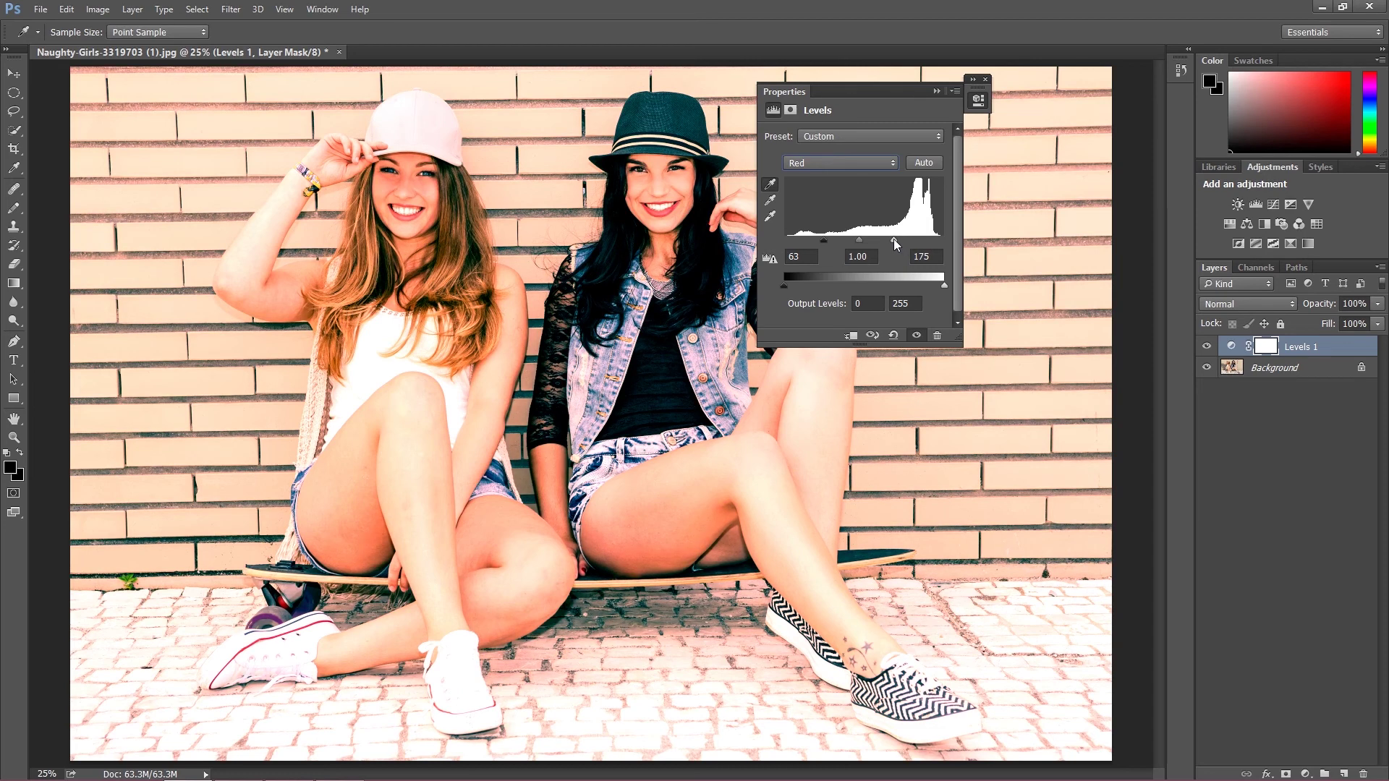